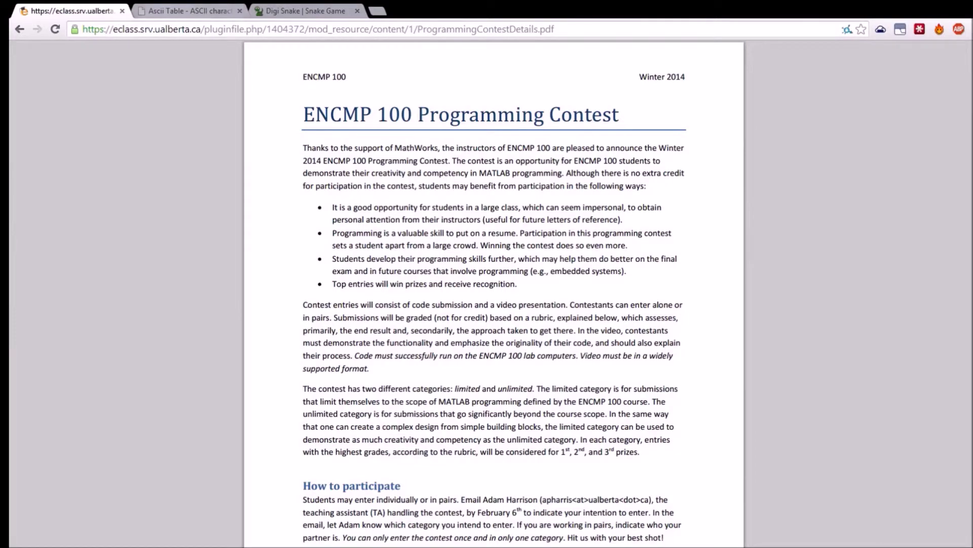
- Bring up the AsciiTable.com ASCII table tab in Chrome
left_click(167, 9)
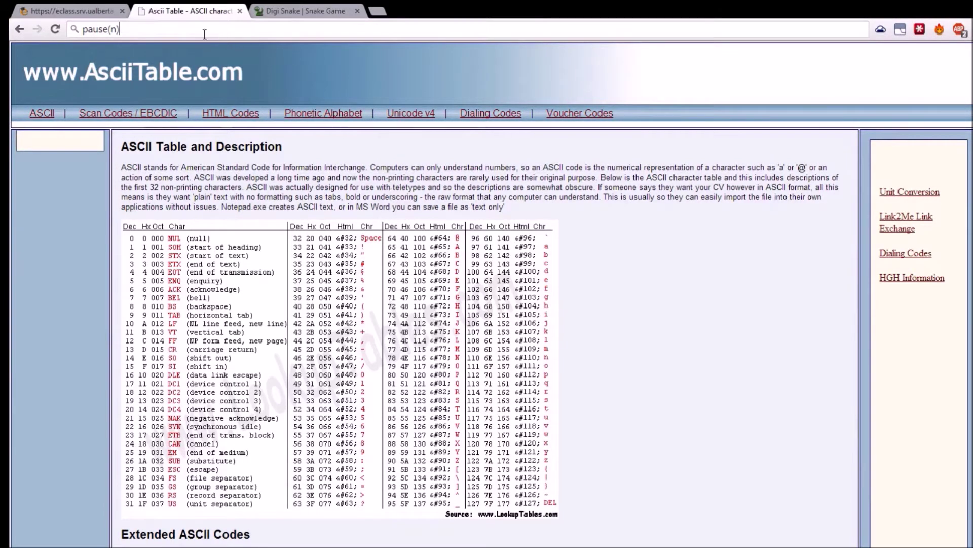
left_click(111, 30)
left_click(124, 29)
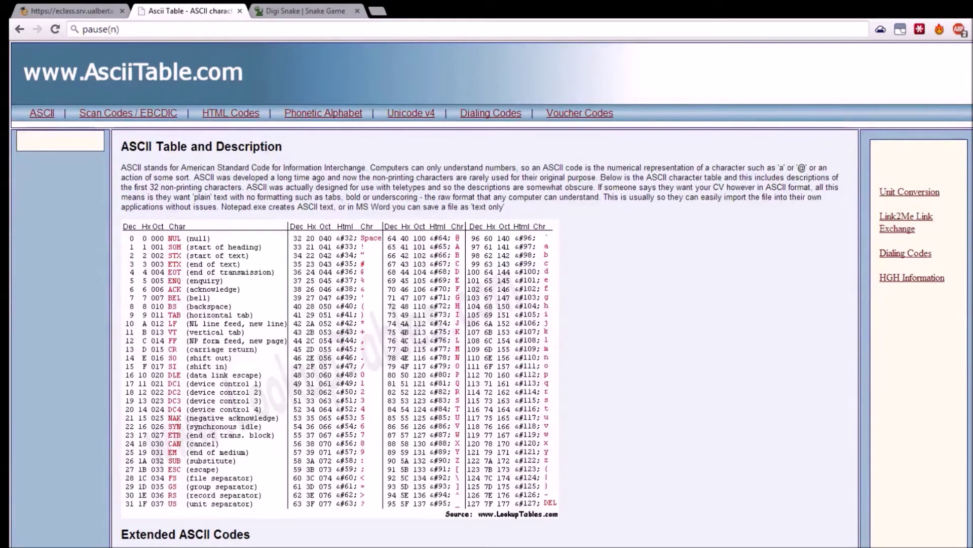
- Switch to Digi Snake, restart the game and steer the snake to eat the first food
key("ctrl+Tab")
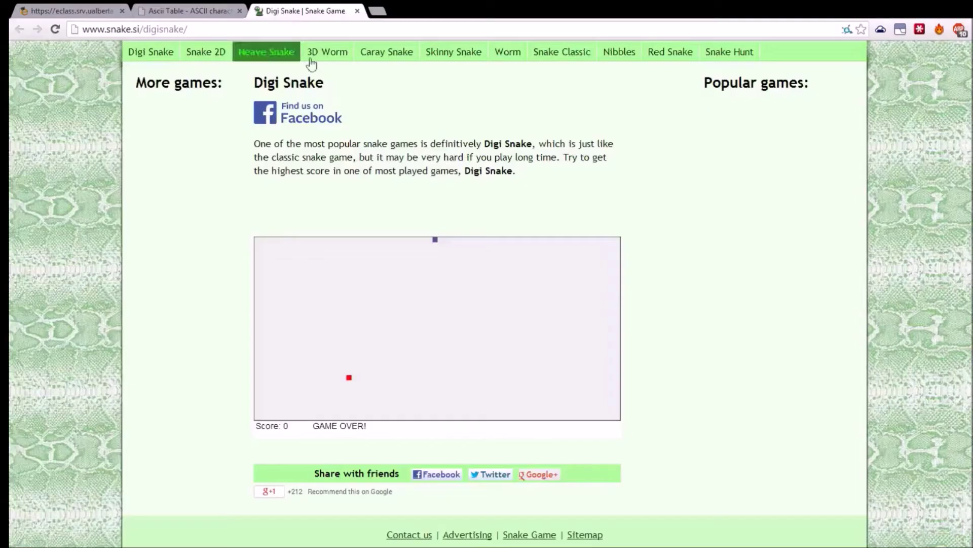
key("Up")
key("Left")
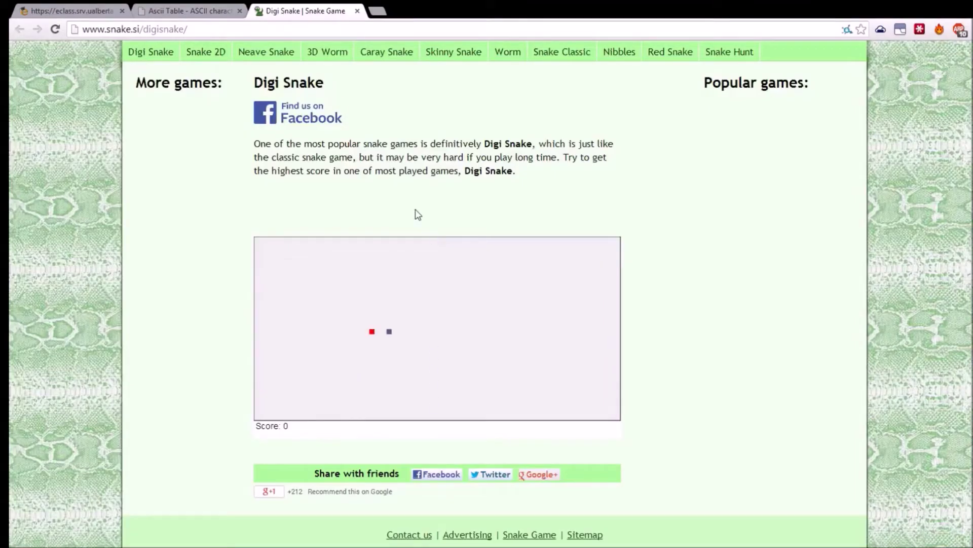
key("Up")
key("Right")
key("Down")
key("Left")
- Keep steering the snake around the board until it hits the bottom wall and the game ends
key("Down")
key("Right")
key("Up")
key("Left")
key("Down")
key("Right")
key("Down")
key("Left")
key("Up")
key("Right")
key("Down")
key("Left")
key("Up")
key("Right")
key("Down")
key("Left")
key("Up")
key("Right")
key("Down")
key("Left")
key("Up")
key("Right")
key("Down")
key("Left")
key("Down")
key("Right")
key("Up")
key("Left")
key("Down")
key("Right")
key("Up")
key("Left")
key("Down")
key("Right")
key("Up")
key("Left")
key("Down")
key("Right")
key("Down")
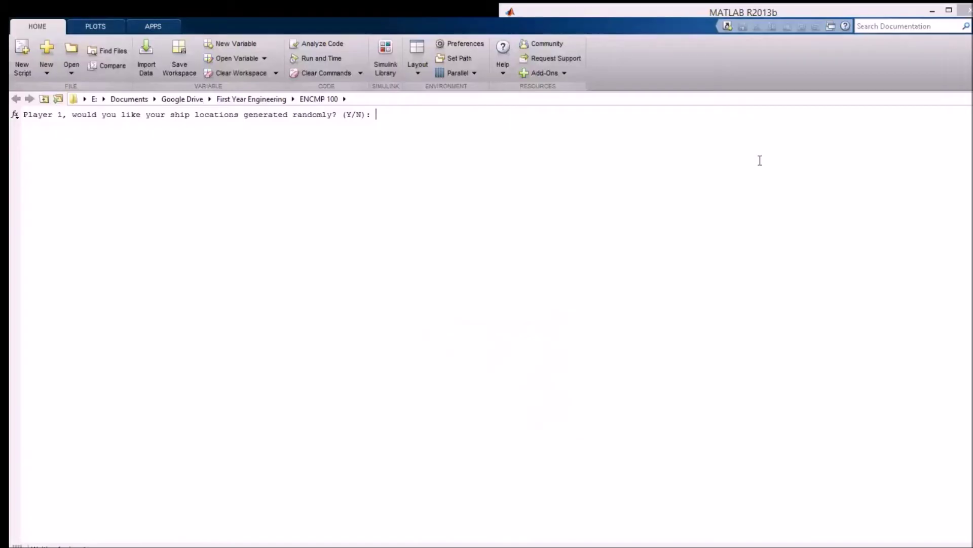
- Answer 'y' at the Player 1 and Player 2 prompts to place all ships randomly
type("y")
key("Return")
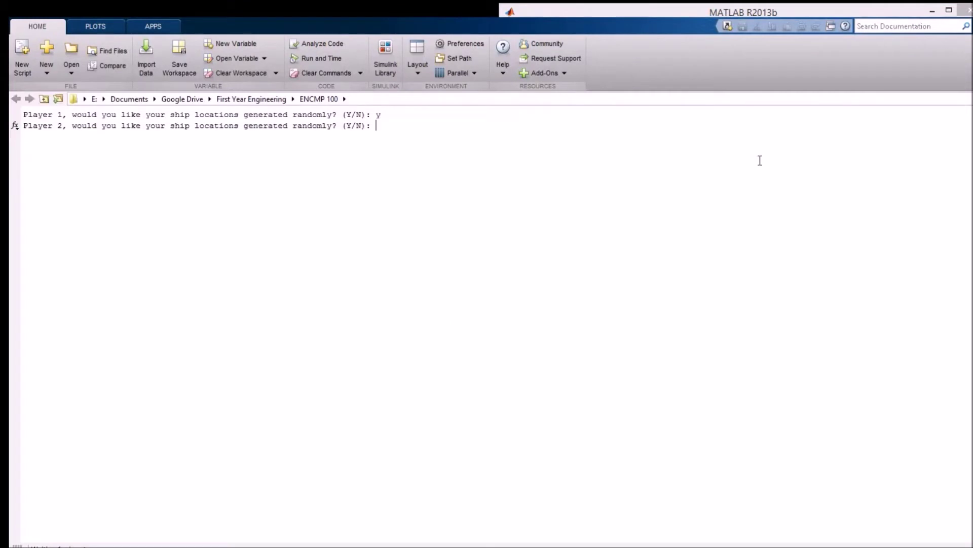
type("y")
key("Return")
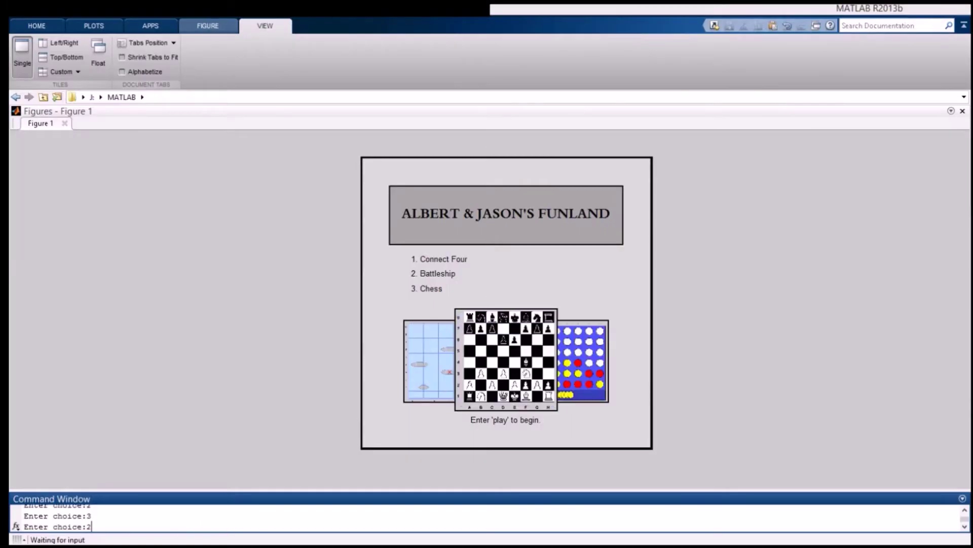
- Choose Chess (option 3) at the Funland menu and enter 'play' to launch it
key("Return")
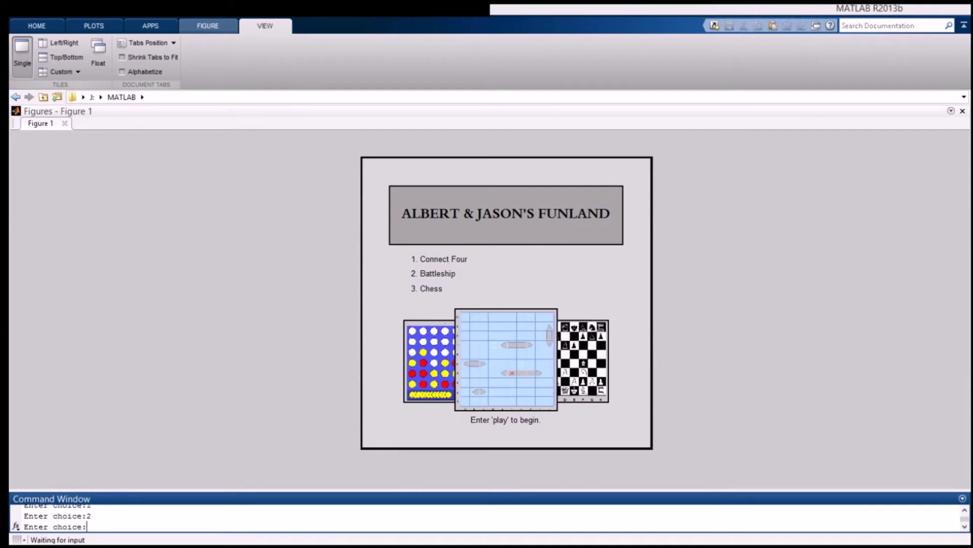
type("3")
key("Return")
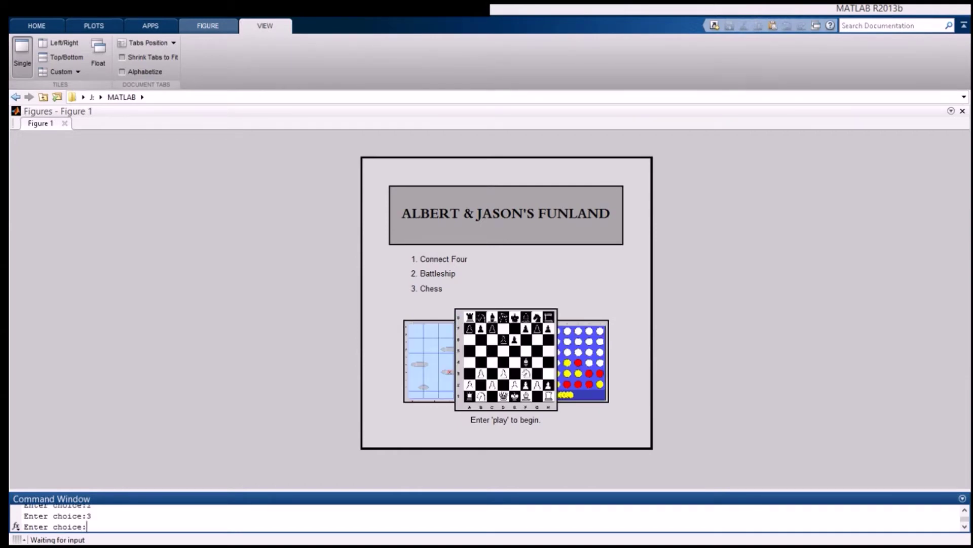
type("play")
key("Return")
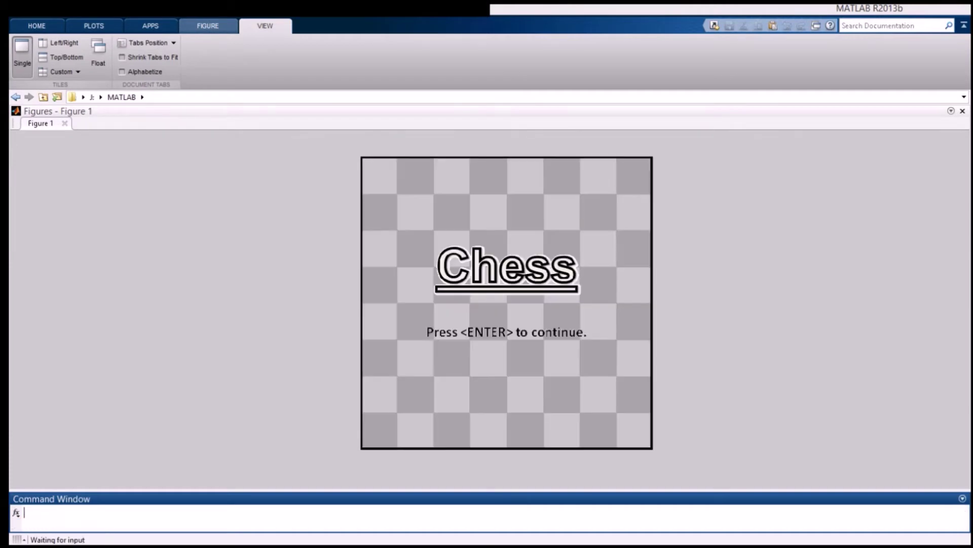
- Dismiss the Chess title screen and toggle hints with option 2, leaving them off
key("Return")
type("2")
key("Return")
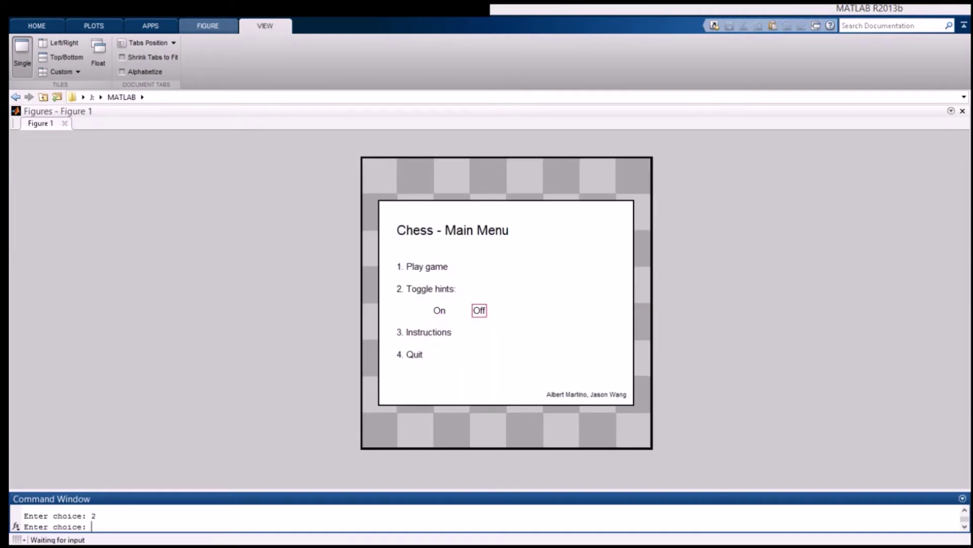
type("2")
key("Return")
type("2")
key("Return")
- Start a game with option 1, move White's pawn 'A2 to A3', then enter 'a7 a6' to undo it
type("1")
key("Return")
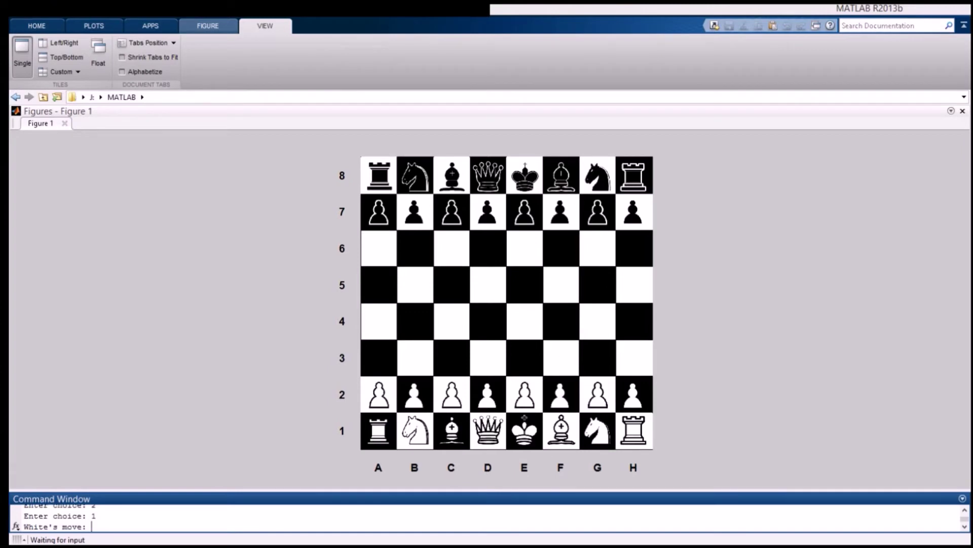
type("A2 to A3")
key("Return")
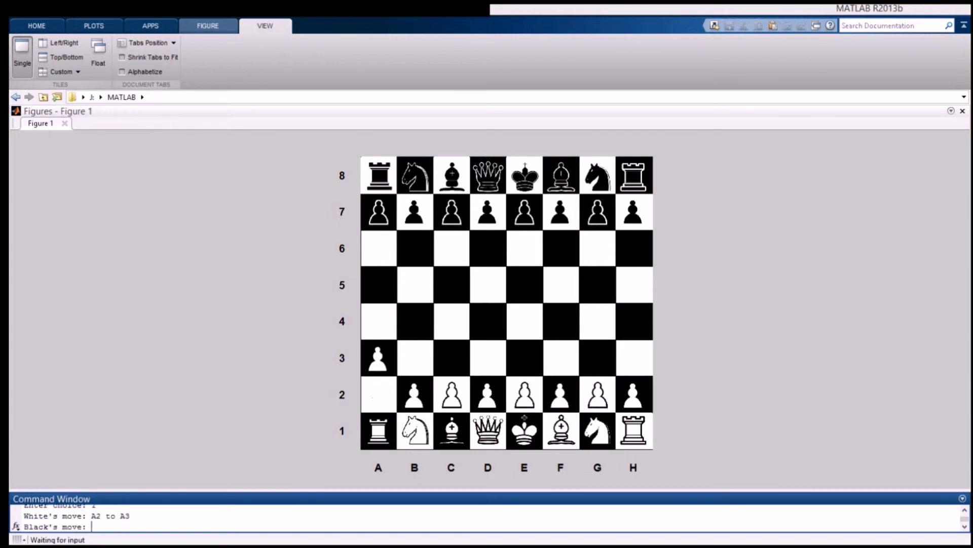
type("a7 a6")
key("Return")
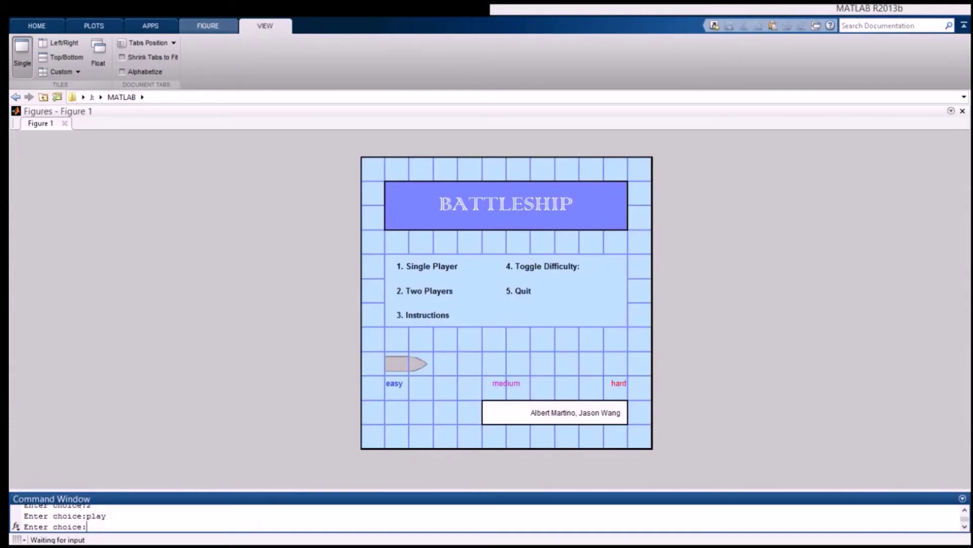
- Raise Battleship difficulty from easy to hard by entering option 4 twice
type("4")
key("Return")
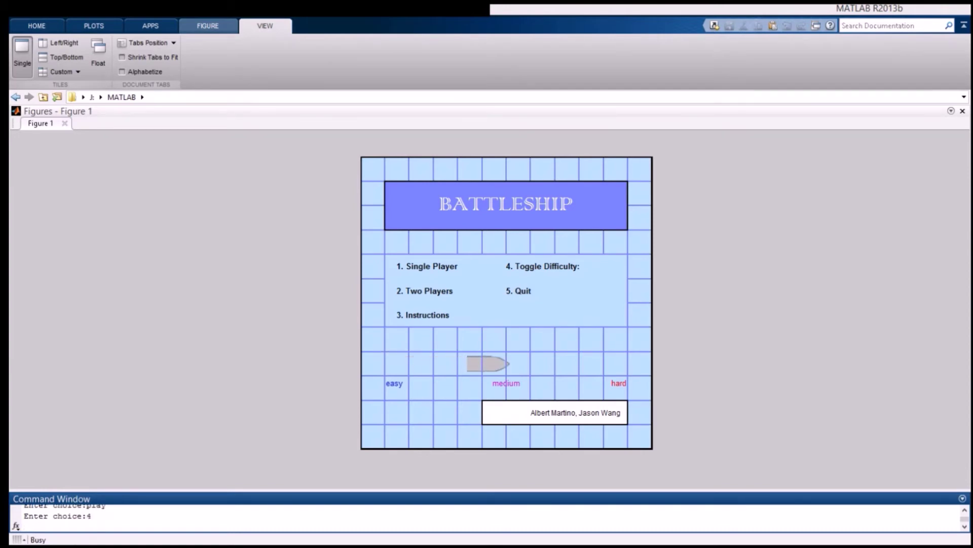
type("4")
key("Return")
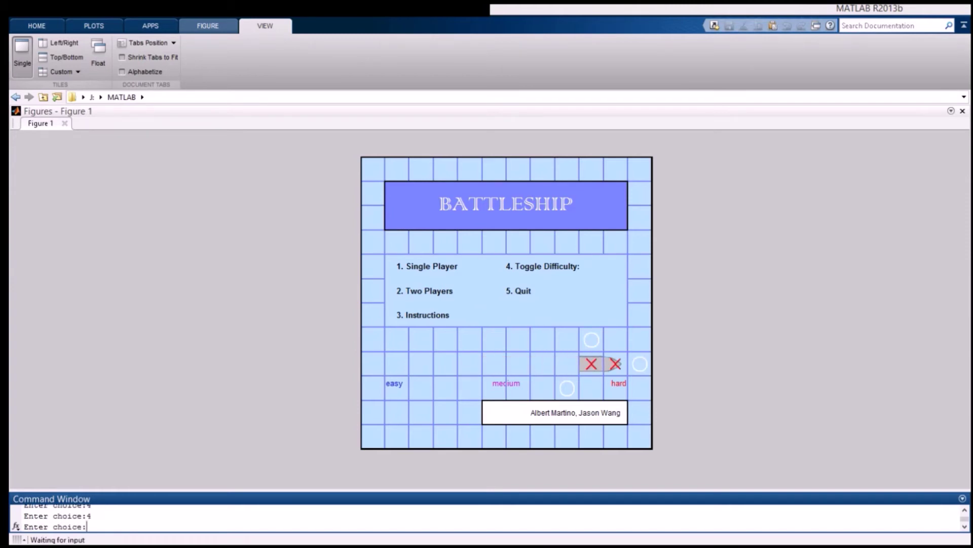
- Start a single-player Battleship game and place the destroyer at A2
type("1")
key("Return")
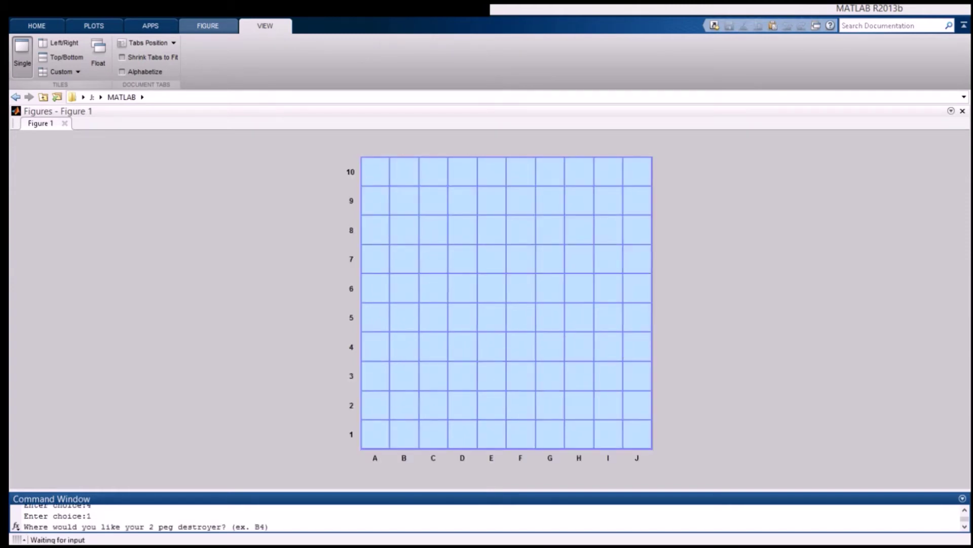
type("A2")
key("Return")
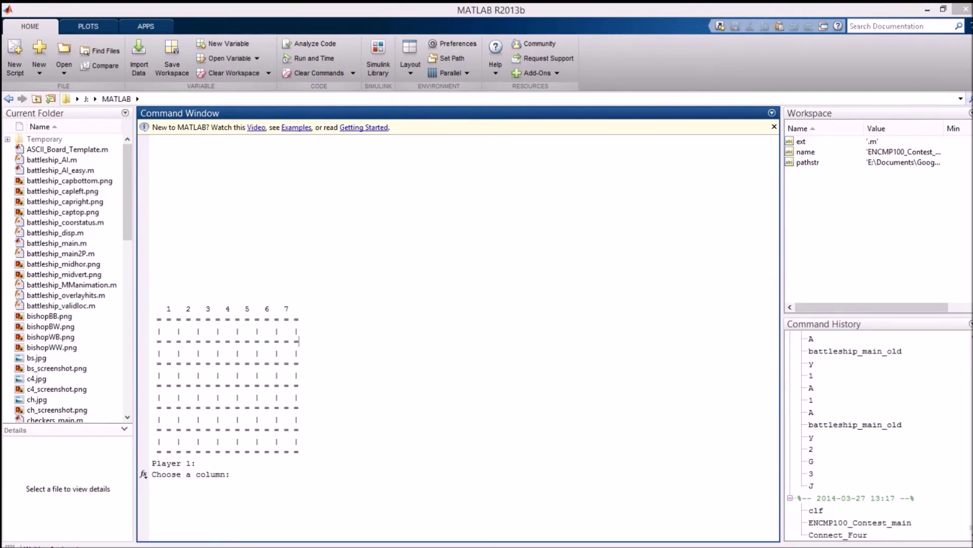
- Play alternating Connect Four moves in columns 4 and 3 until Player 1 wins in column 4
type("4")
key("Return")
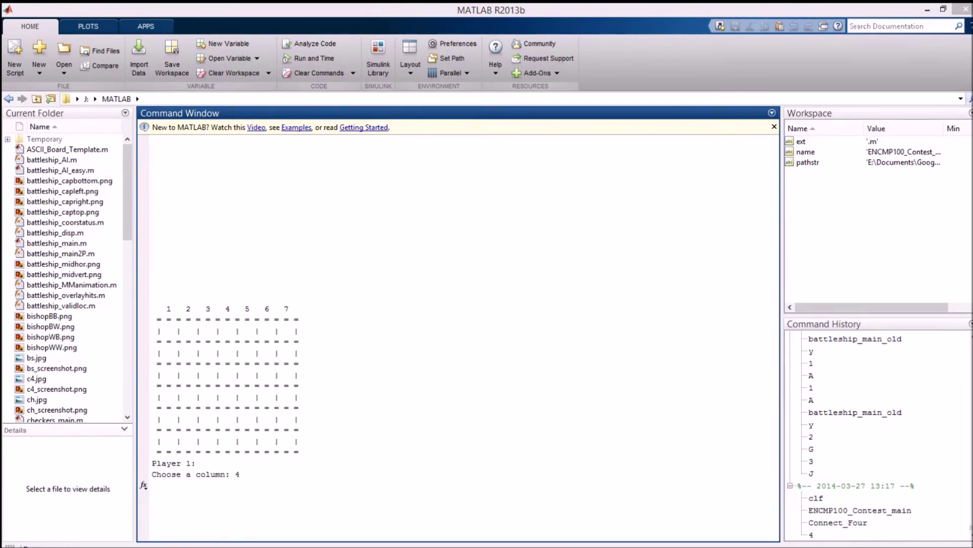
type("3")
key("Return")
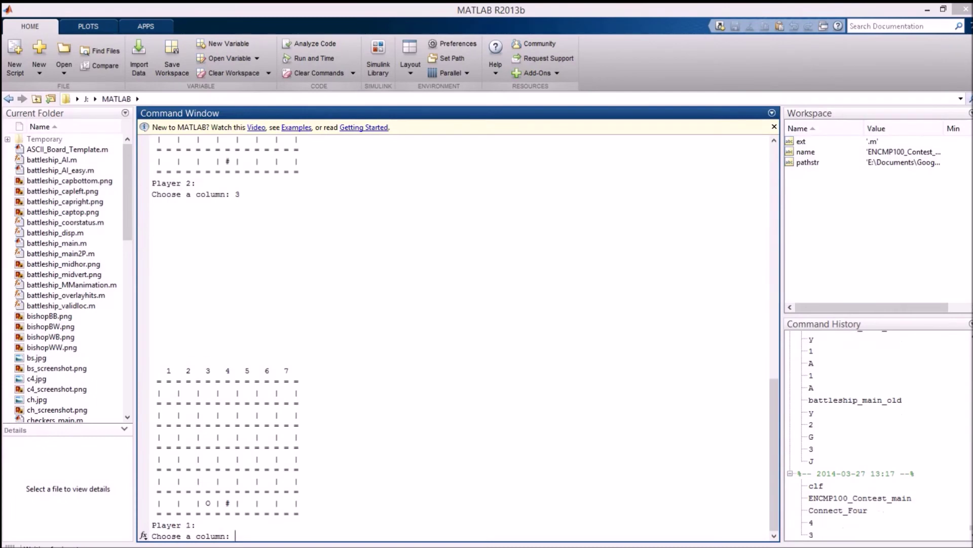
type("4")
key("Return")
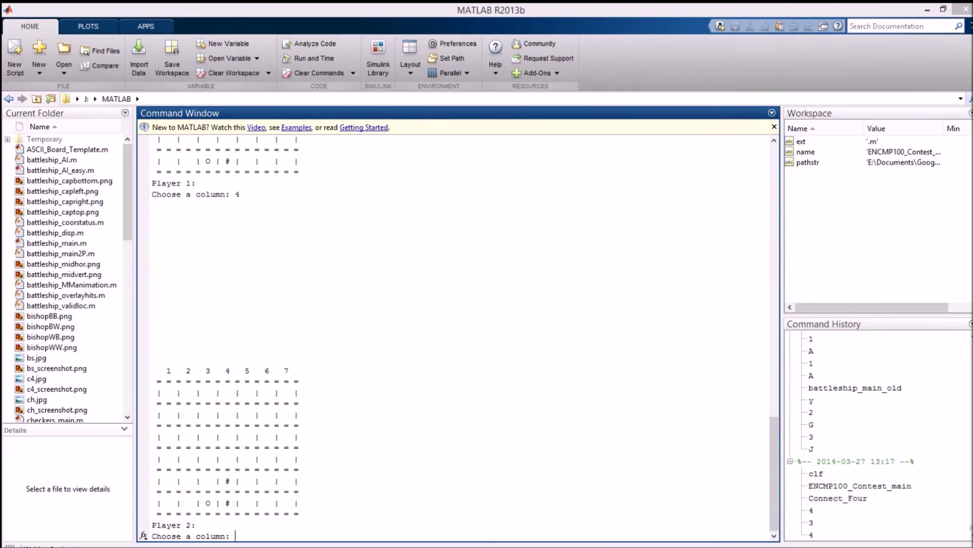
type("3")
key("Return")
type("4")
key("Return")
key("3")
key("Return")
type("4")
key("Return")
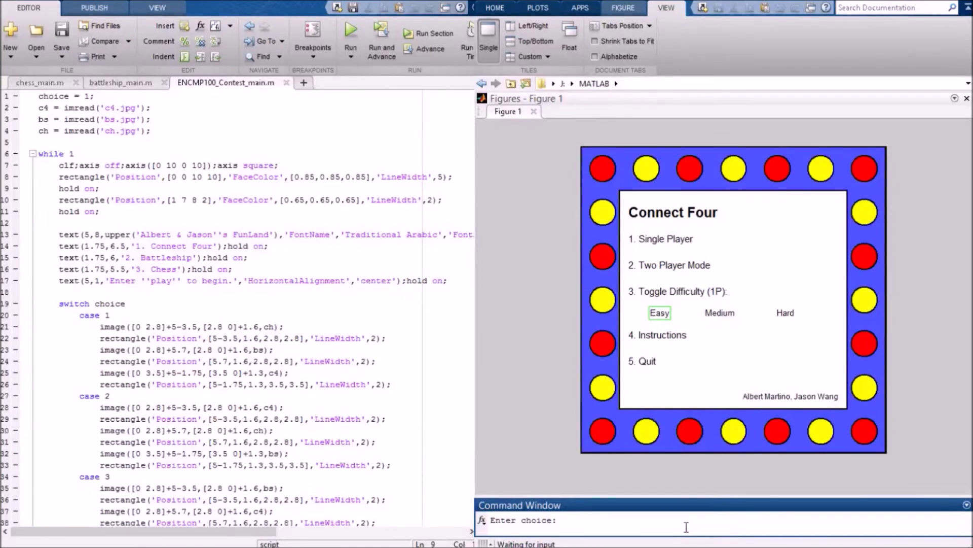
- Cycle Connect Four difficulty to Hard with option 3 and view the instructions with option 4
type("3")
key("Return")
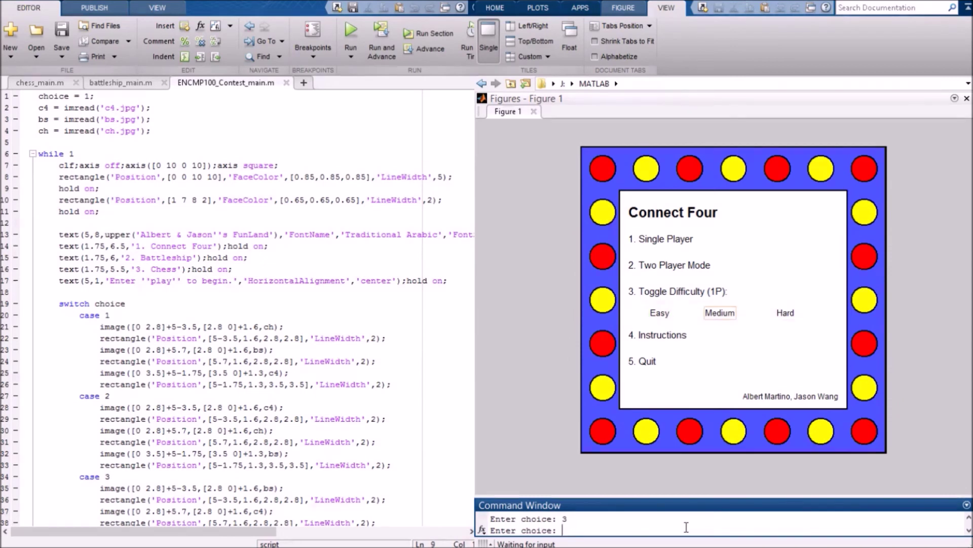
type("4")
key("Return")
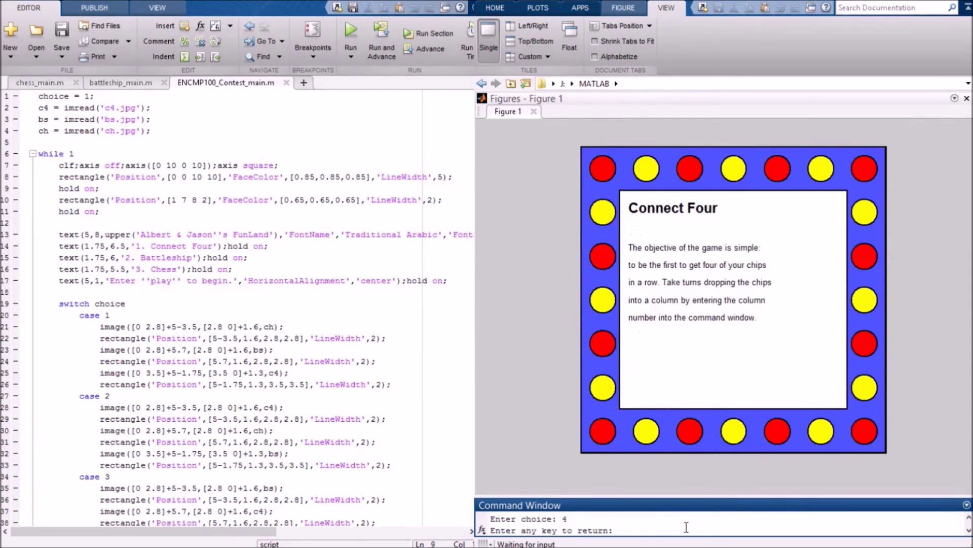
key("Return")
- Start a single-player game and drop red chips into columns 4 and 3
type("1")
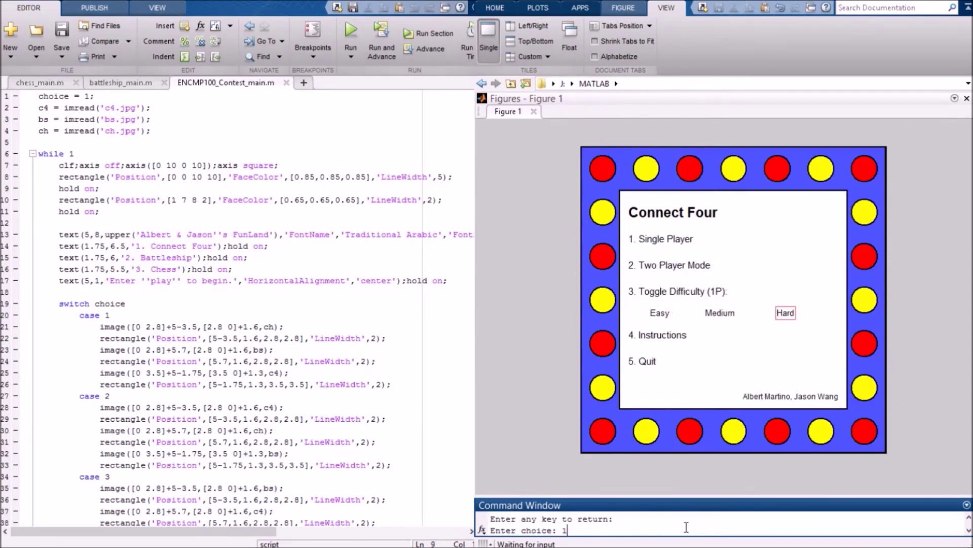
key("Return")
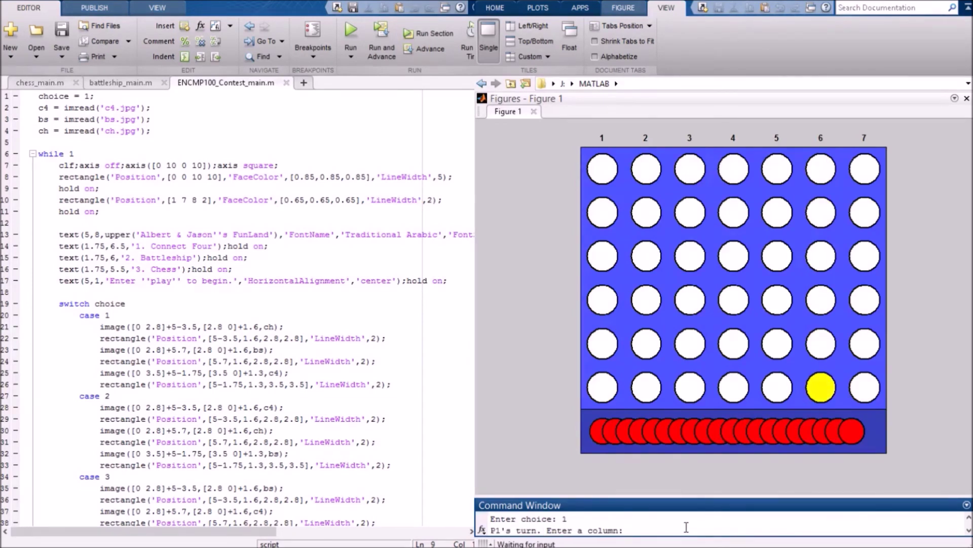
type("4")
key("Return")
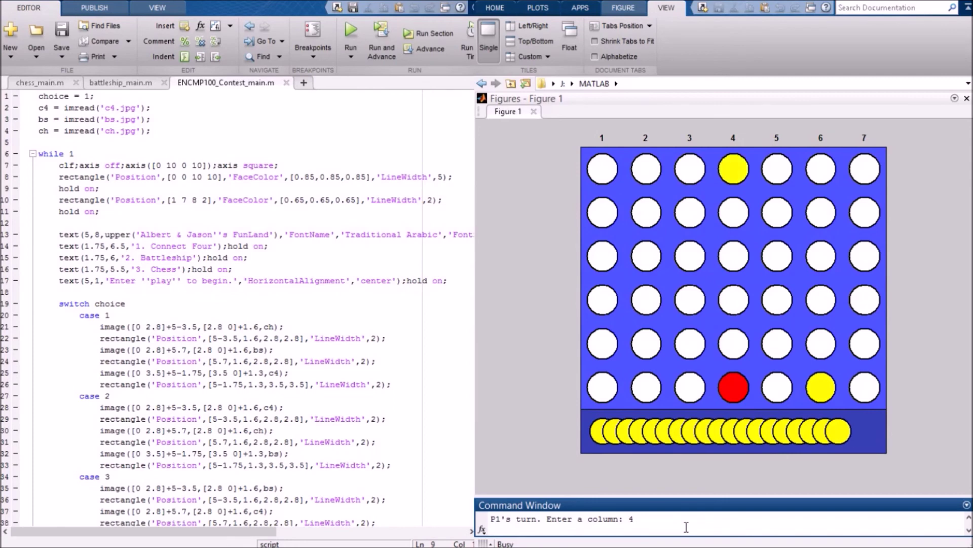
type("3")
key("Return")
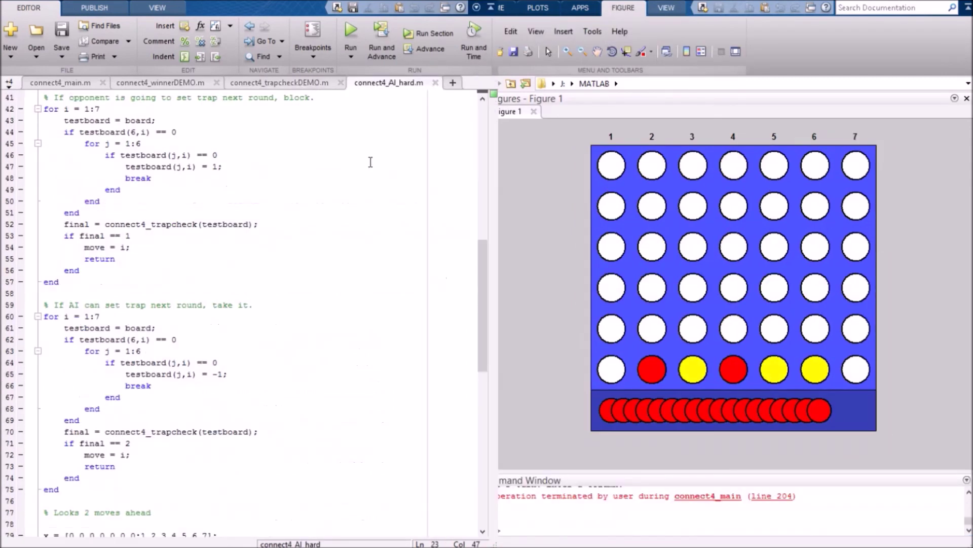
- Scroll through connect4_AI_hard.m, highlighting the win-right-away and block code down to the two-moves-ahead logic
left_click_drag(483, 269, 482, 134)
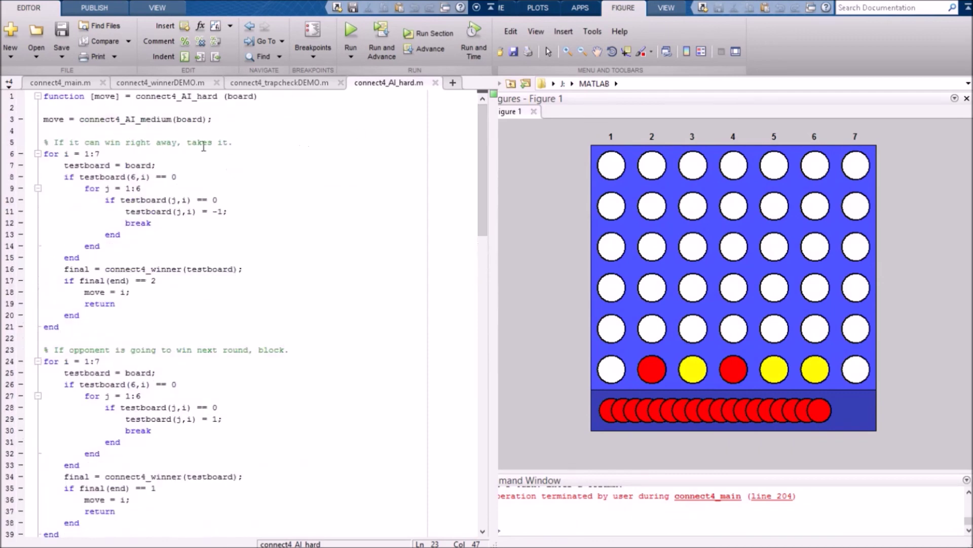
left_click_drag(45, 143, 369, 155)
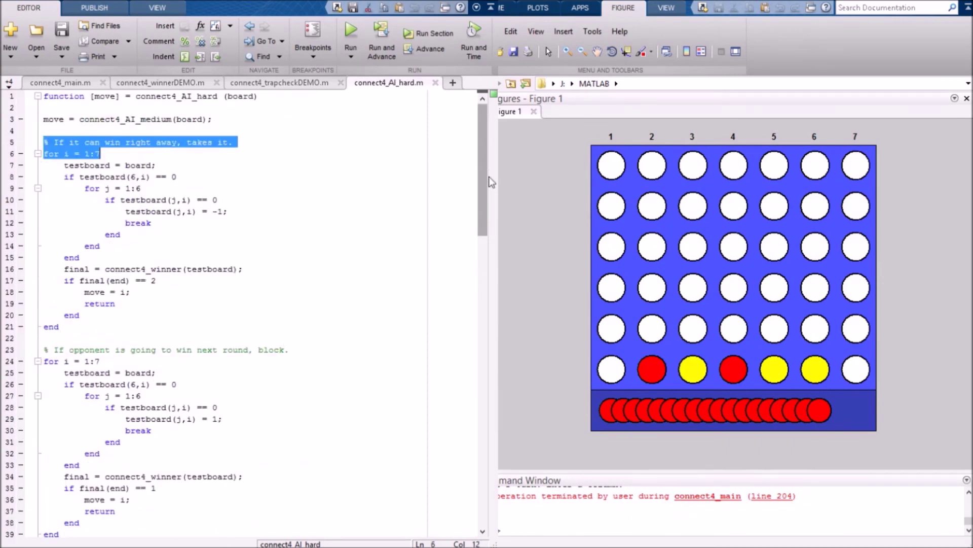
left_click_drag(482, 145, 481, 209)
left_click_drag(223, 206, 301, 187)
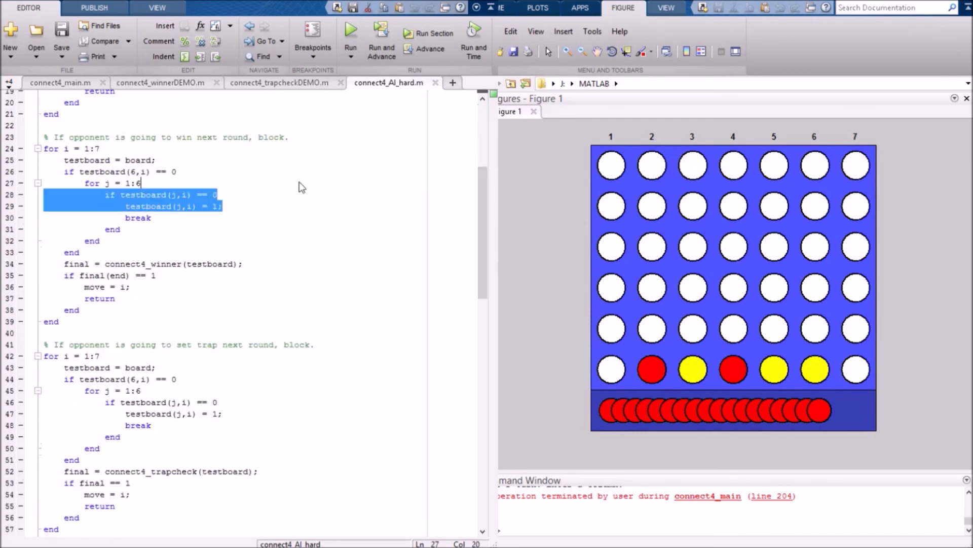
left_click(243, 137)
left_click_drag(483, 228, 479, 300)
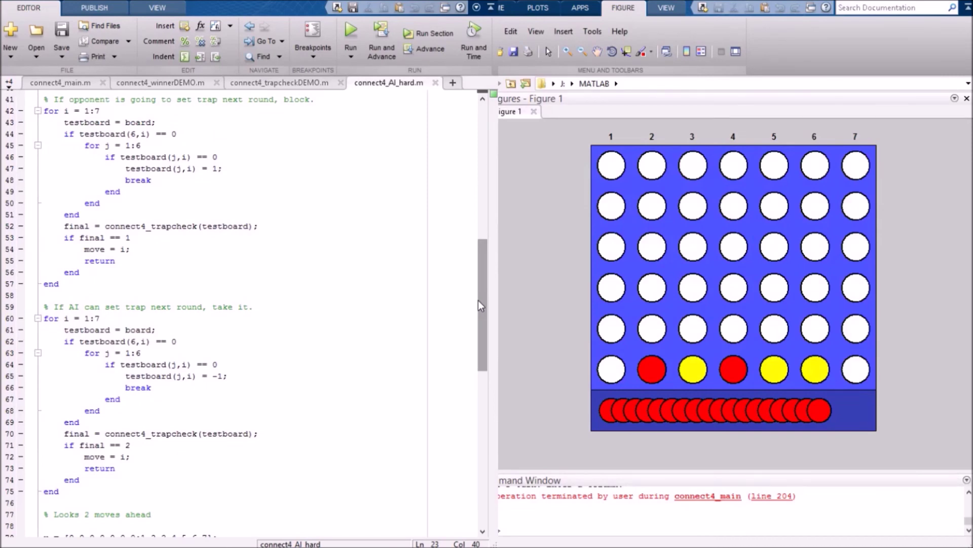
left_click_drag(482, 304, 476, 425)
- Run connect4_winnerDEMO.m and then connect4_trapcheckDEMO.m with F5 to animate both checks
left_click(248, 84)
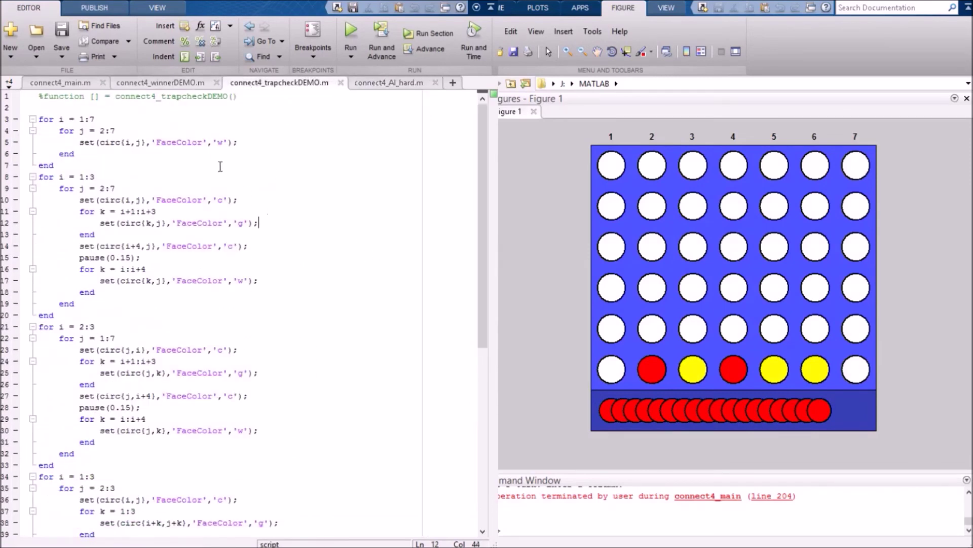
left_click(160, 90)
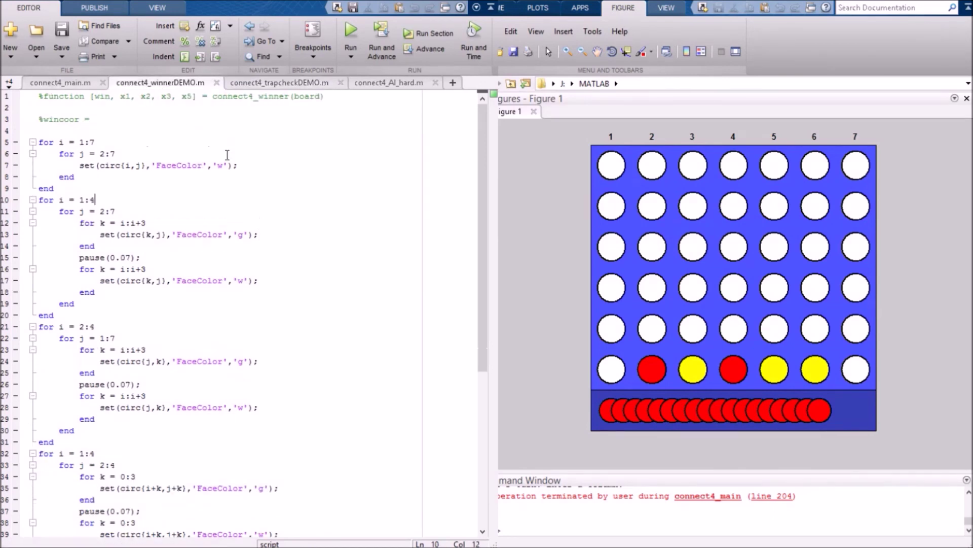
key("F5")
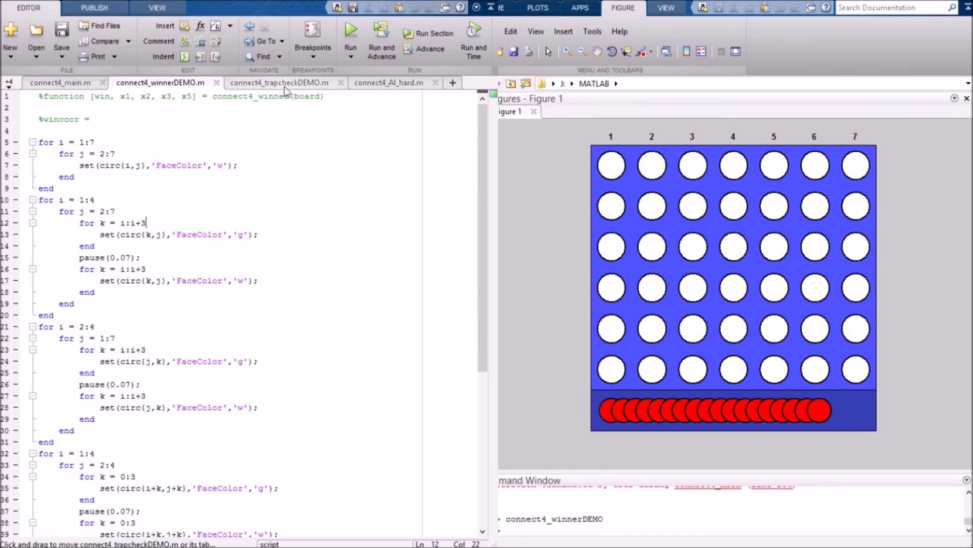
left_click(324, 86)
key("F5")
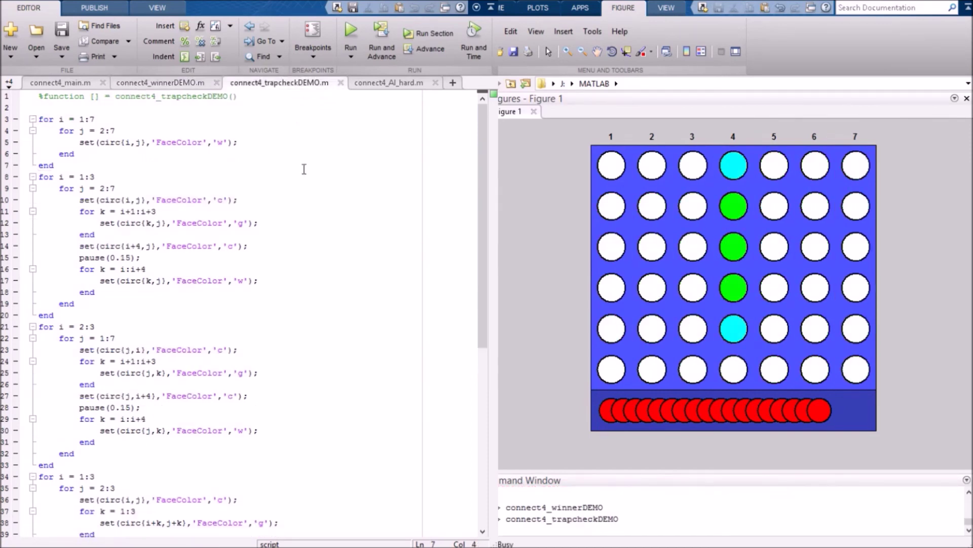